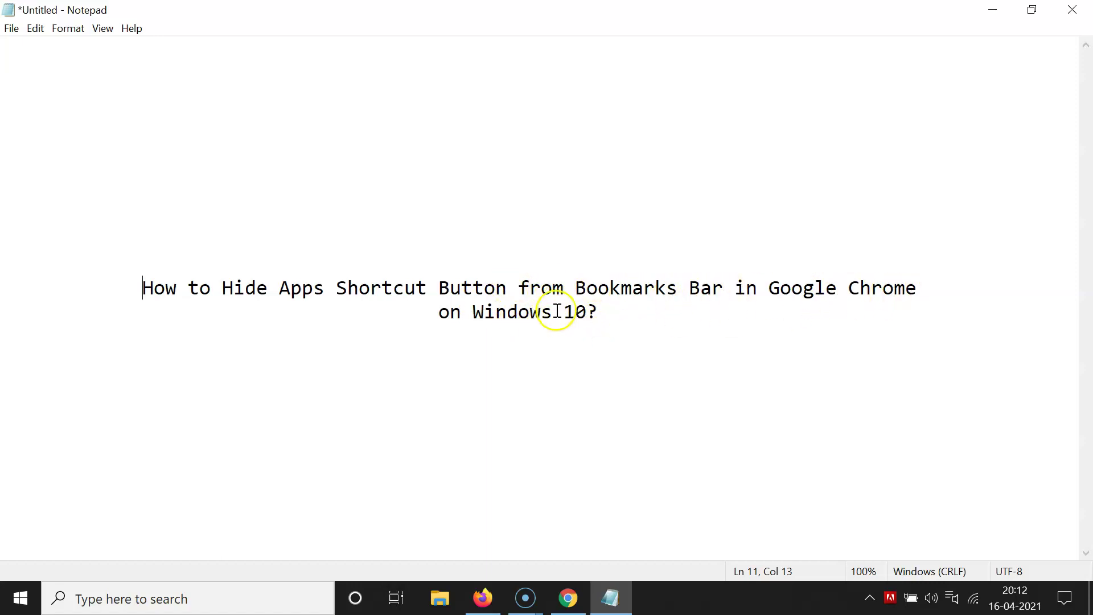
Step: Minimize the tutorial note and launch Google Chrome from the taskbar
click(992, 9)
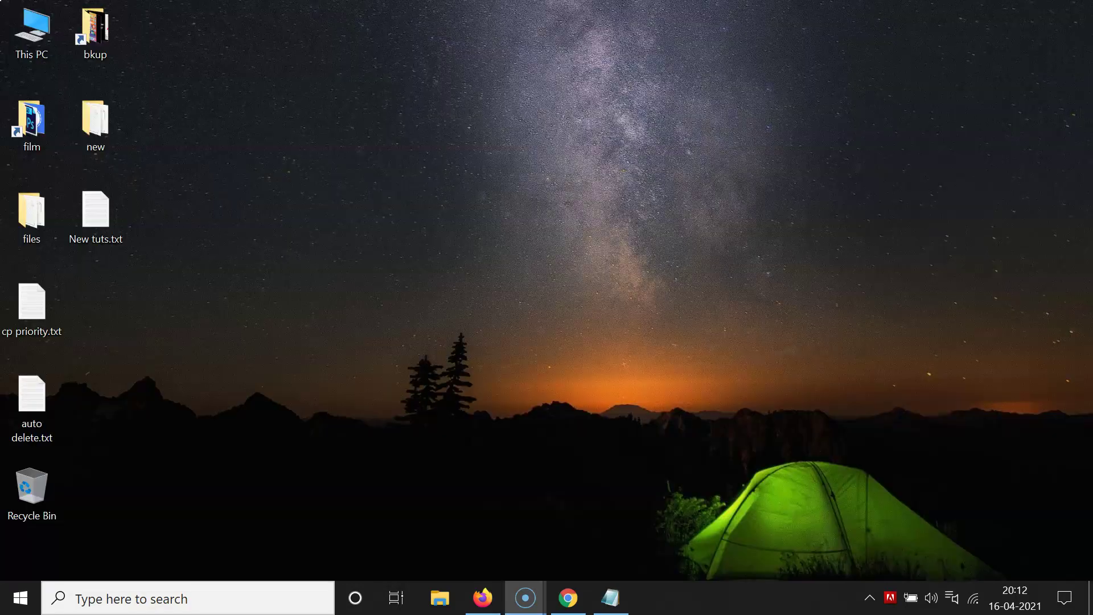
click(571, 598)
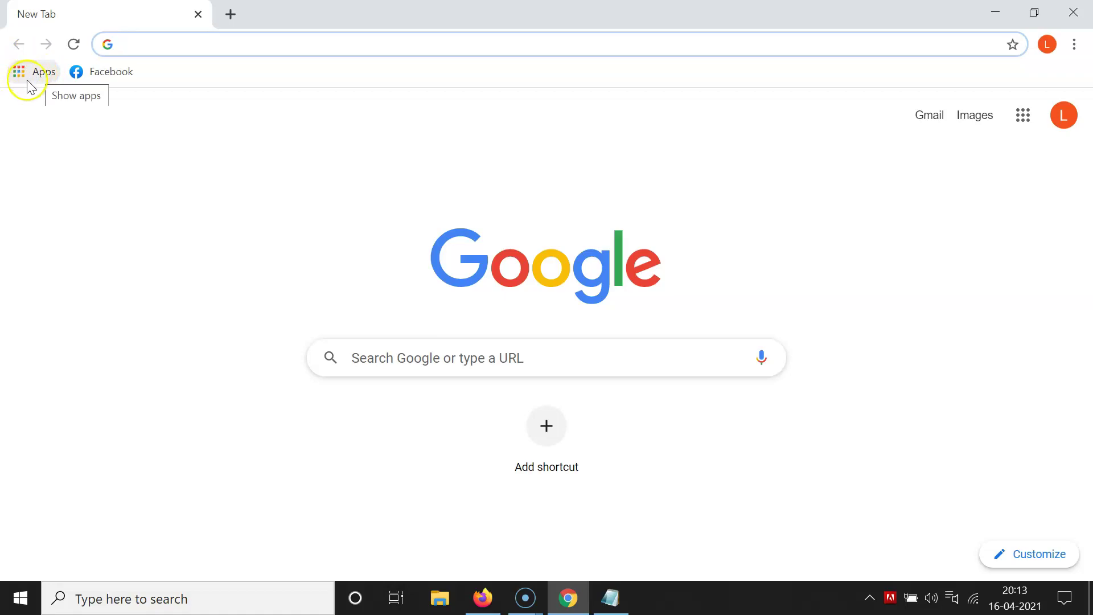
Step: Turn off 'Show apps shortcut' from the bookmarks bar context menu
right_click(316, 75)
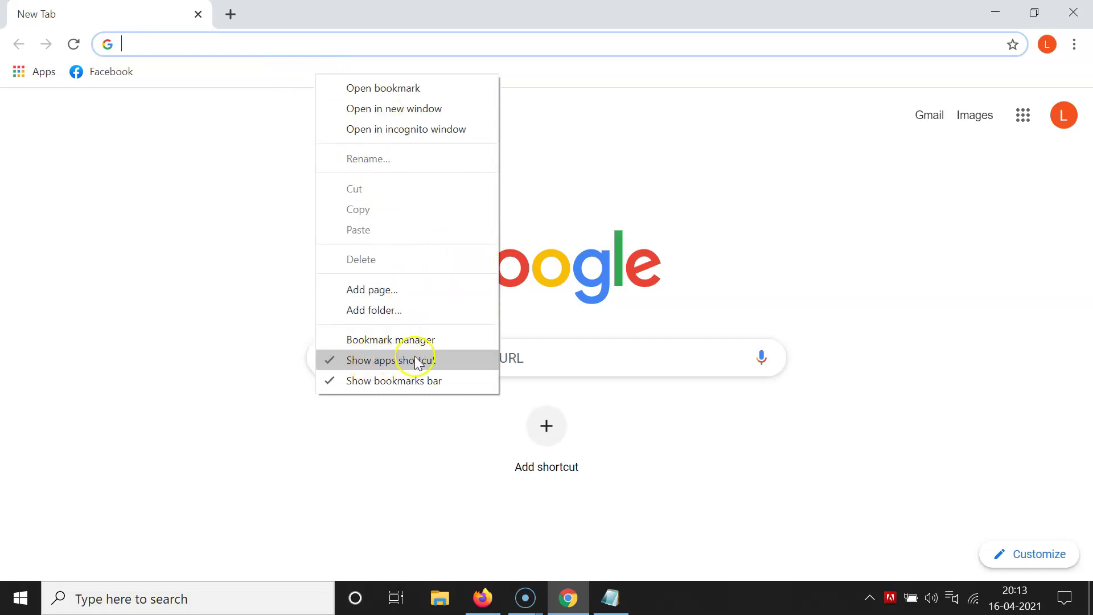
click(335, 362)
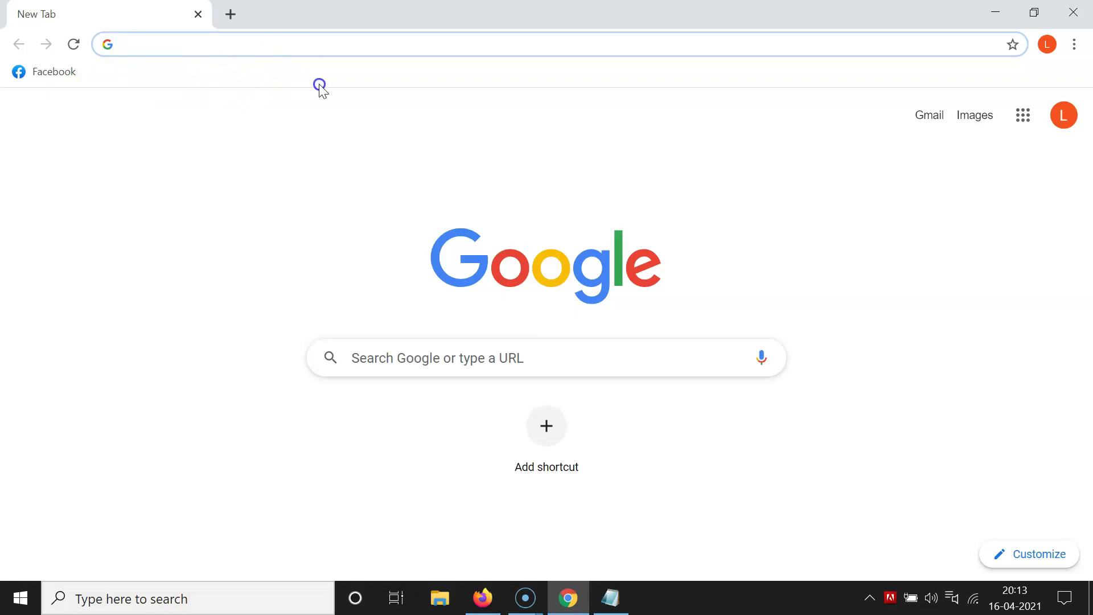
Step: Turn 'Show apps shortcut' back on from the bookmarks bar context menu
right_click(441, 73)
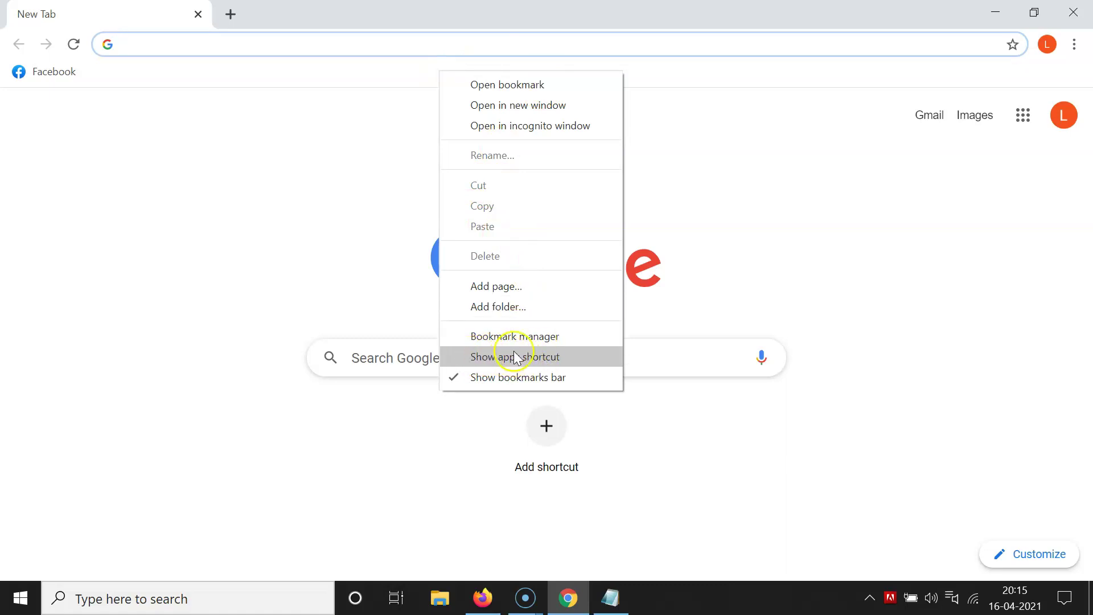
click(476, 359)
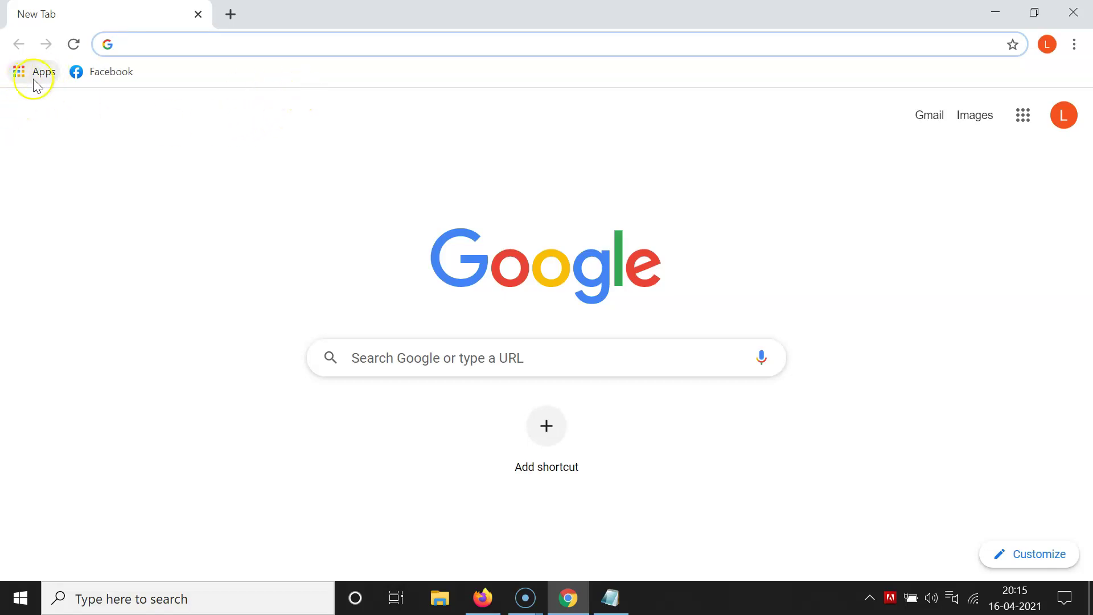
Step: Turn off 'Show apps shortcut' again via the bookmarks bar context menu
right_click(411, 73)
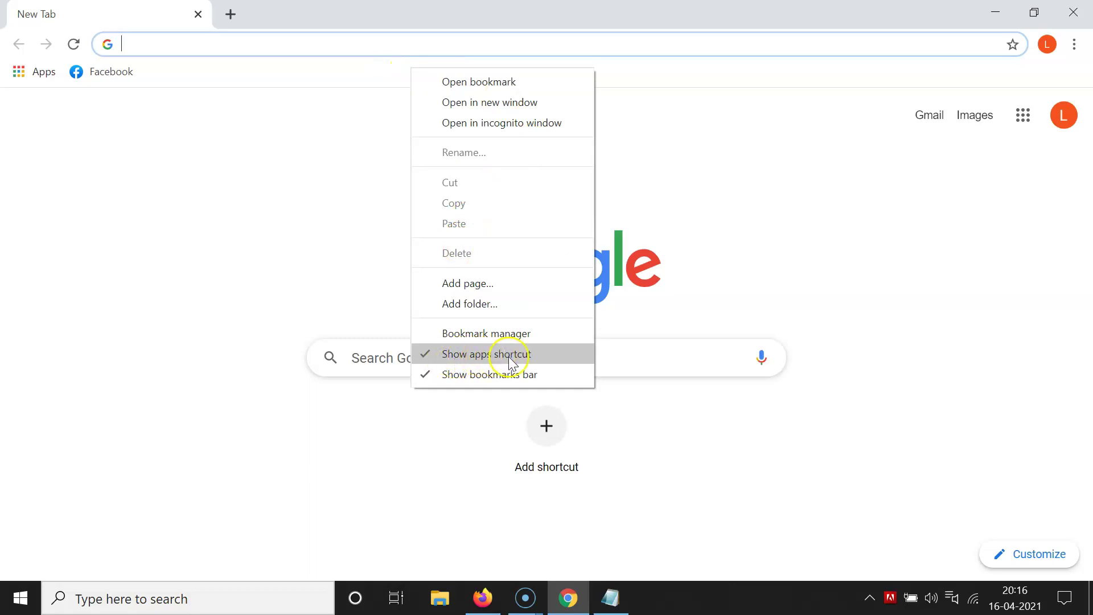
click(443, 355)
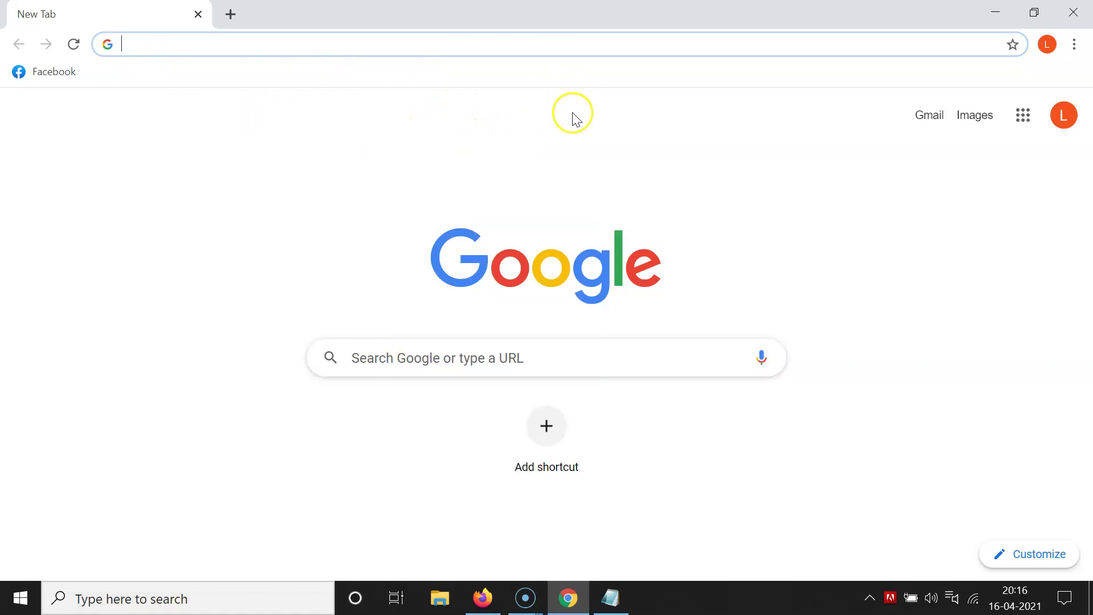
Step: Restore the Notepad tutorial note from the taskbar
click(611, 598)
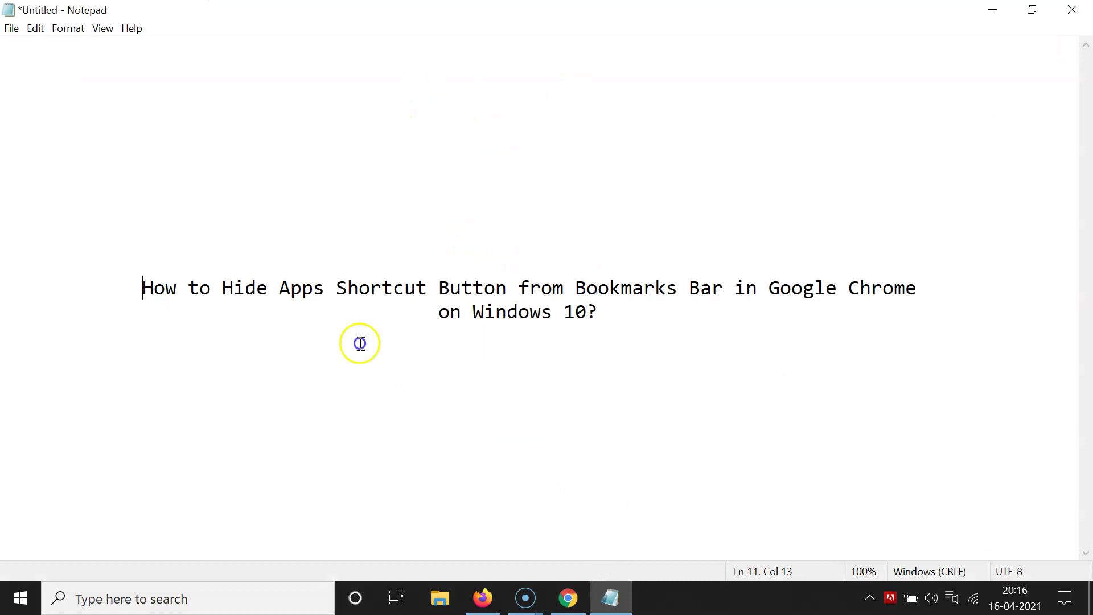